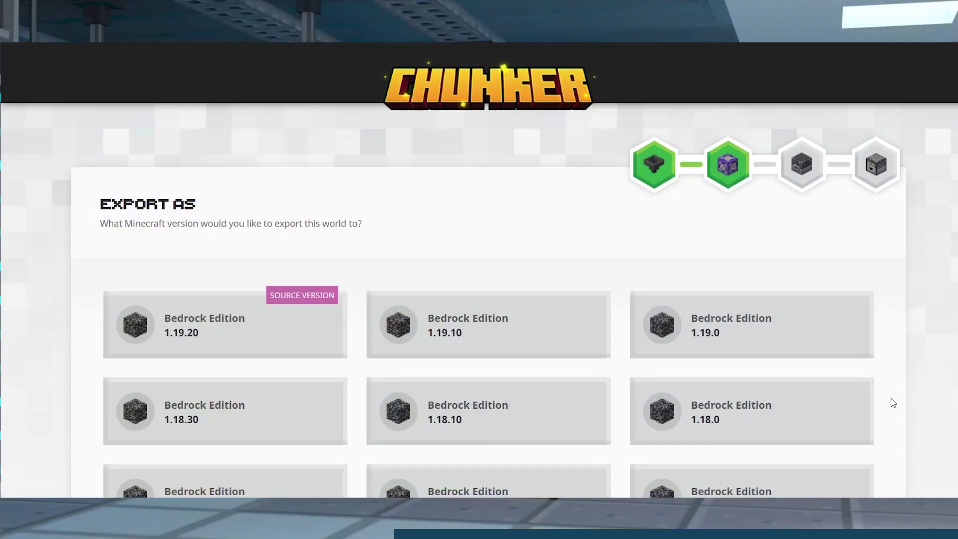
Scroll the Bedrock worlds list to check the ApexWorld survival world
scroll(894, 403, "down", 15)
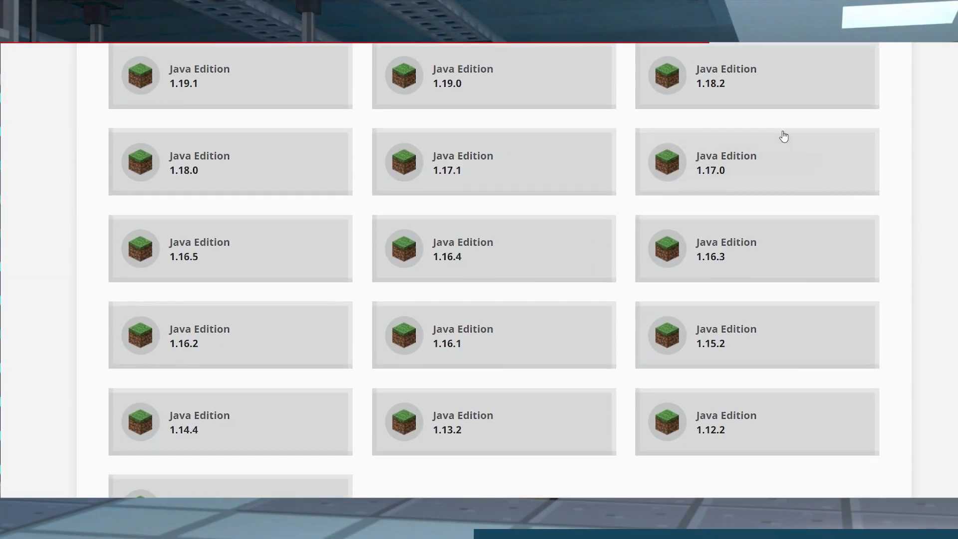
scroll(786, 143, "up", 1)
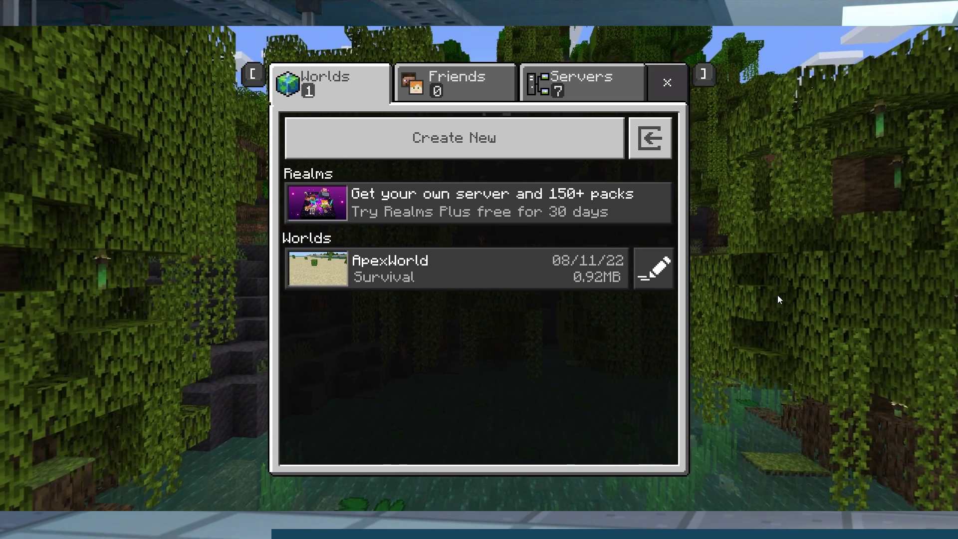
Export ApexWorld from its Game Settings and save the file as ApexWorld
left_click(645, 269)
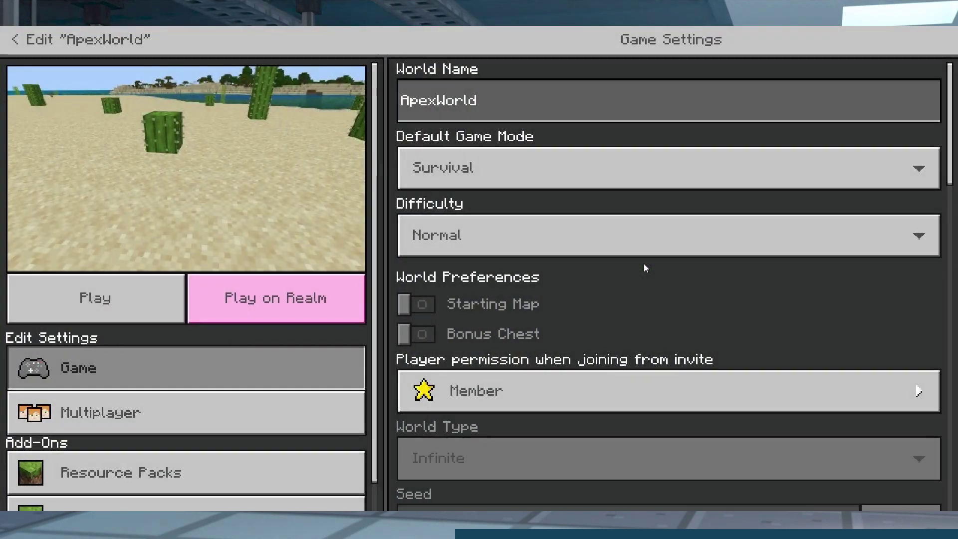
scroll(298, 388, "down", 1)
scroll(690, 449, "down", 5)
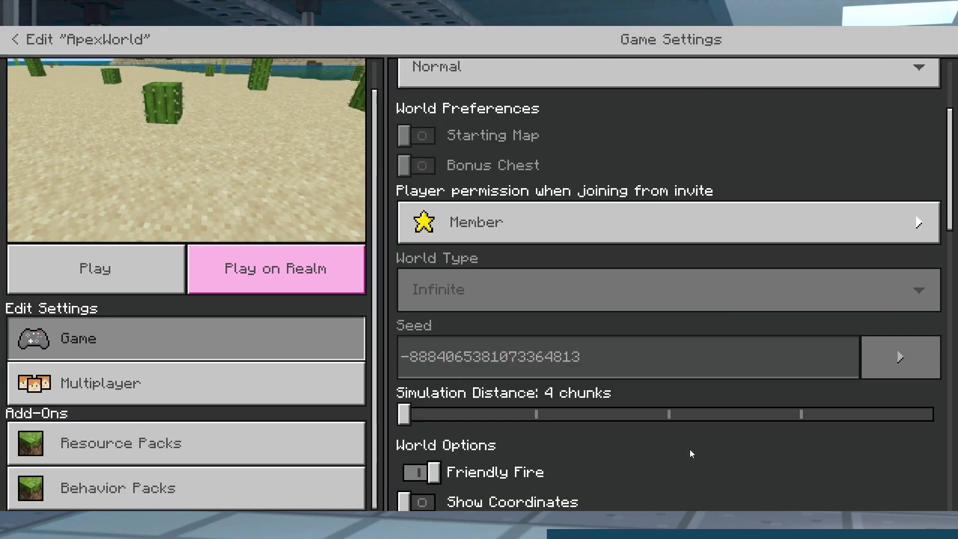
scroll(690, 449, "down", 15)
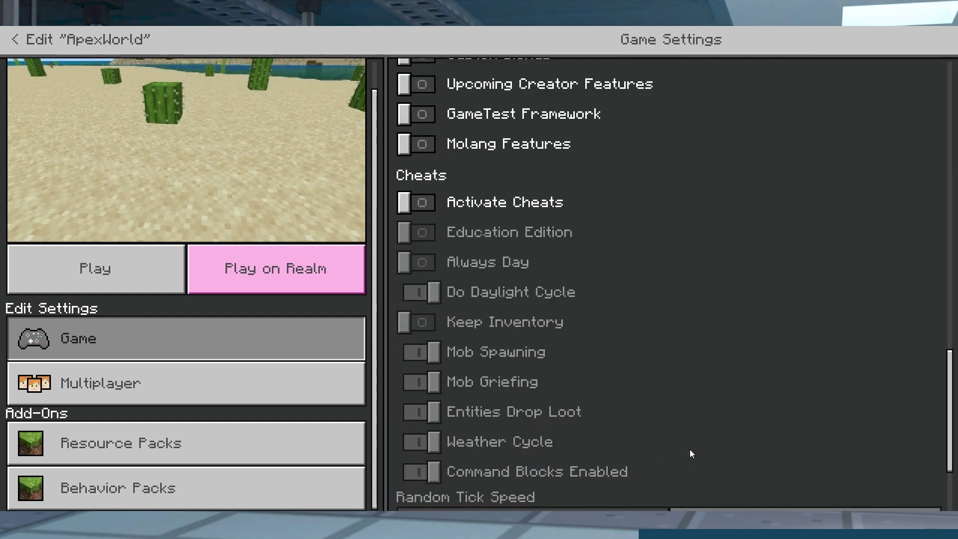
left_click(595, 446)
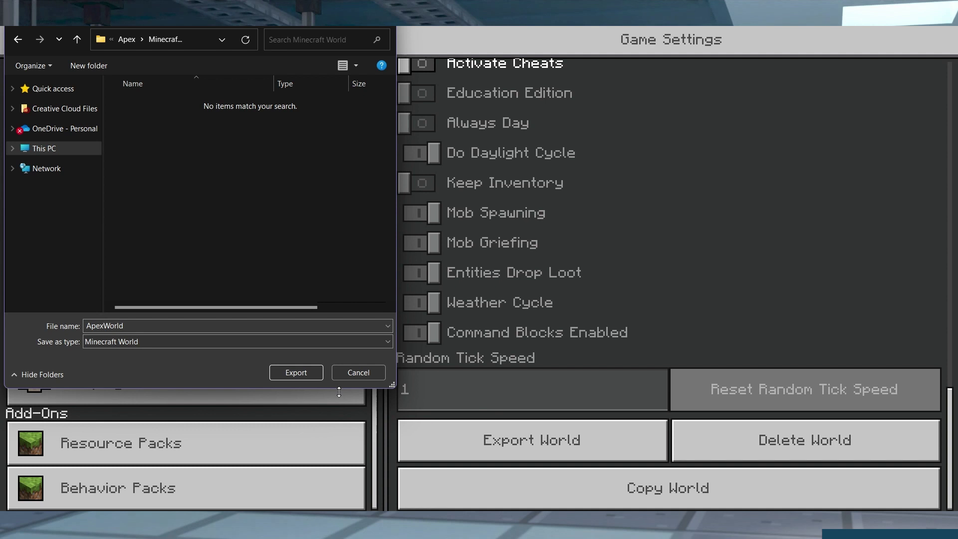
left_click(296, 372)
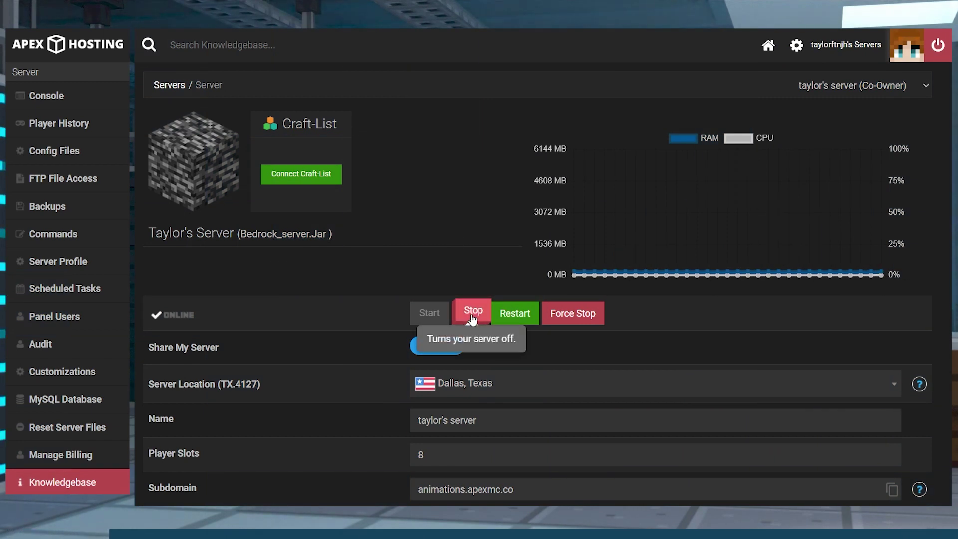
Stop the server and open the worlds > bedrock_server folder in FTP File Access
left_click(472, 319)
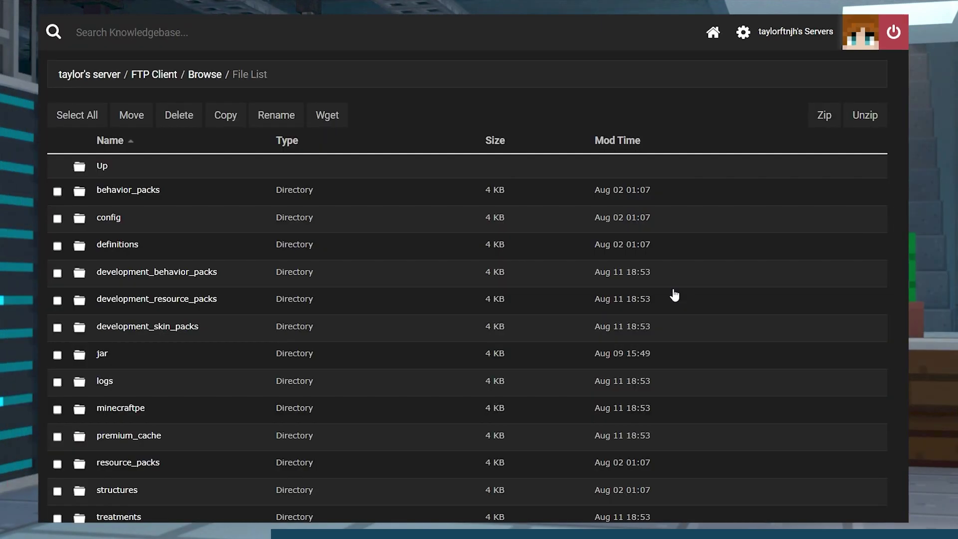
scroll(457, 281, "down", 3)
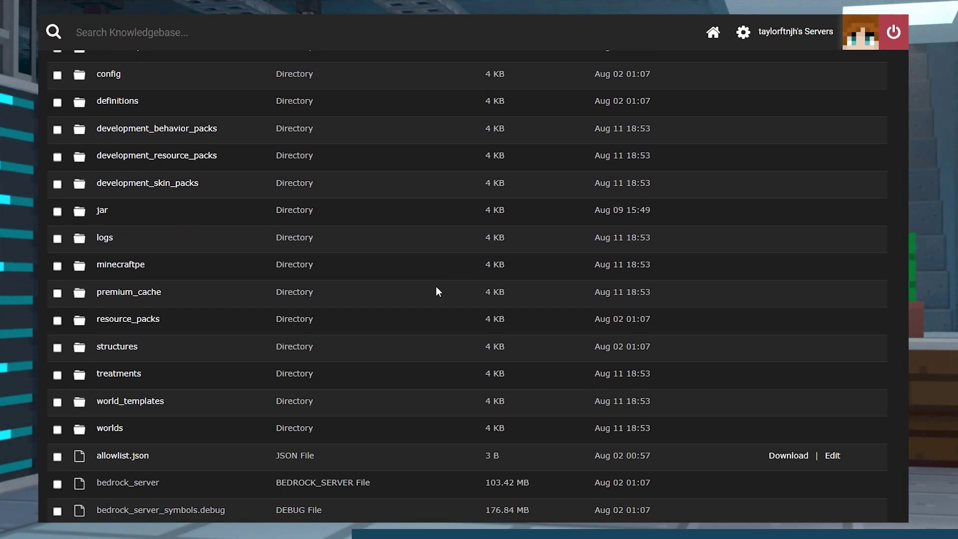
left_click(115, 430)
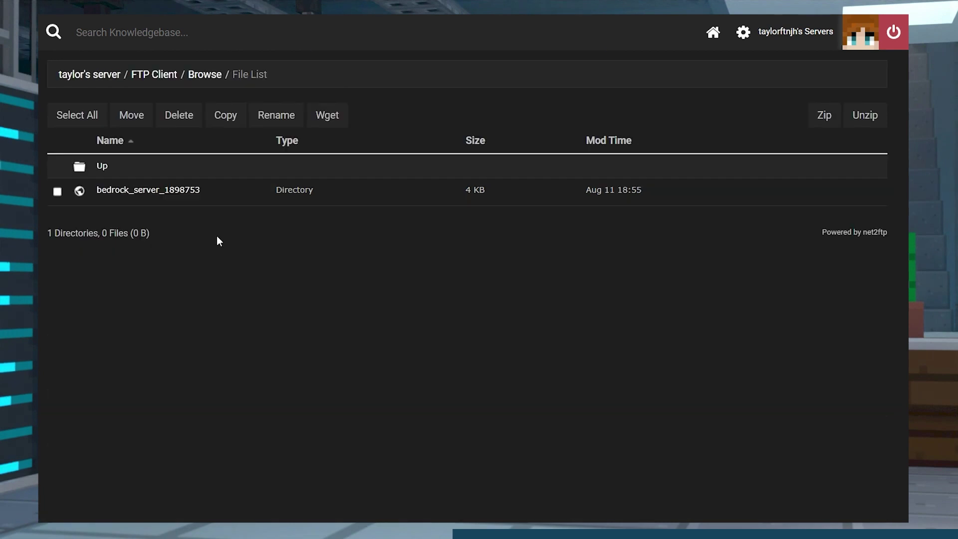
left_click(172, 191)
Zip the db folder, level.dat, level.dat_old and levelname.txt together
left_click(58, 191)
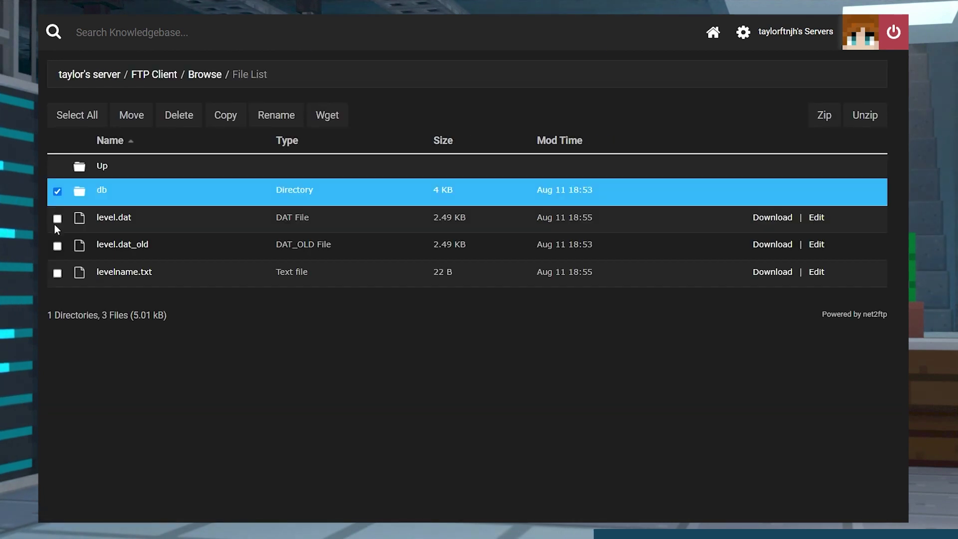
left_click(58, 219)
left_click(57, 246)
left_click(57, 273)
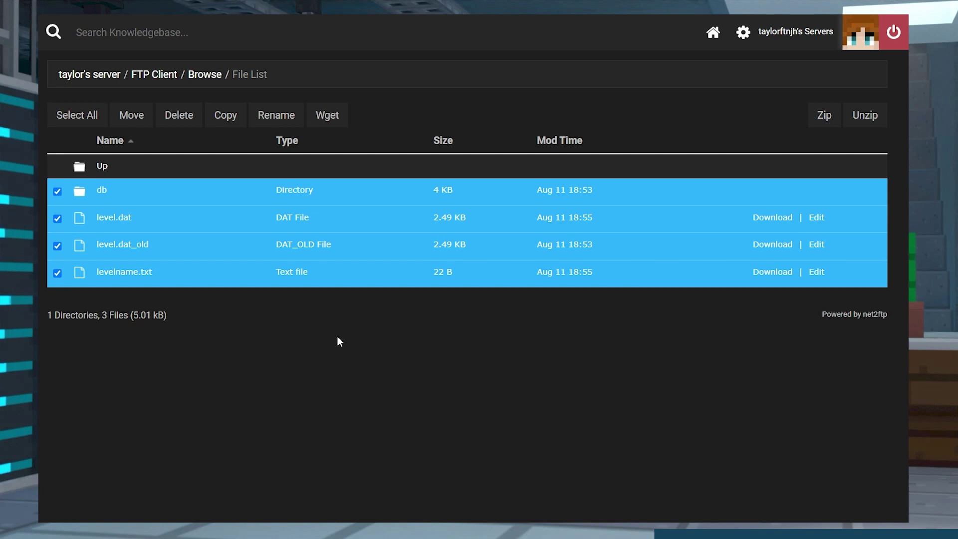
left_click(826, 119)
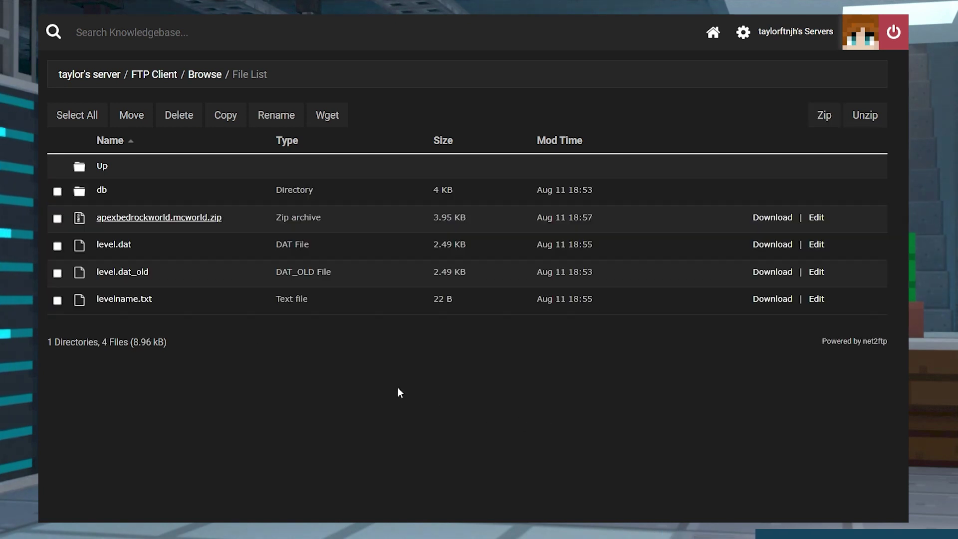
Rename the zip archive to apexbedrockworld.mcworld
left_click(58, 220)
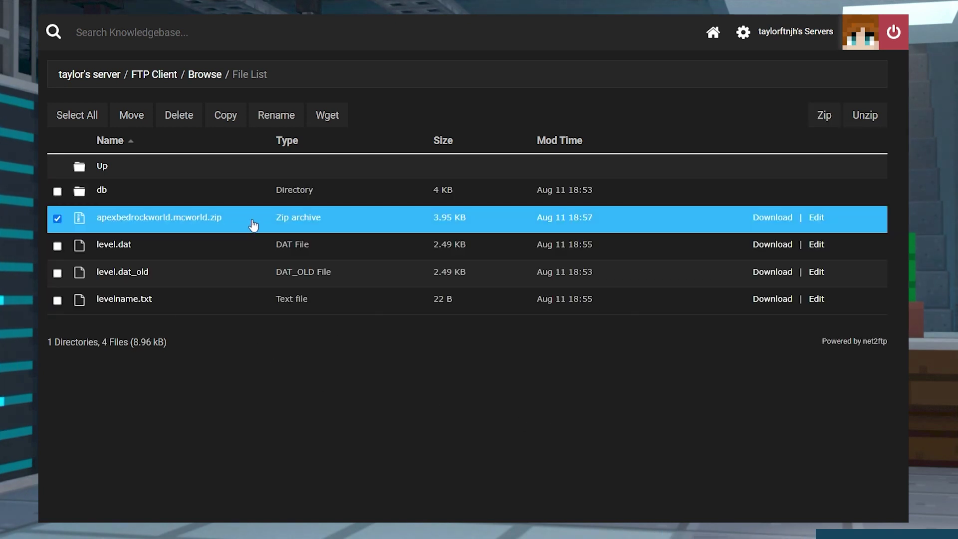
left_click(279, 117)
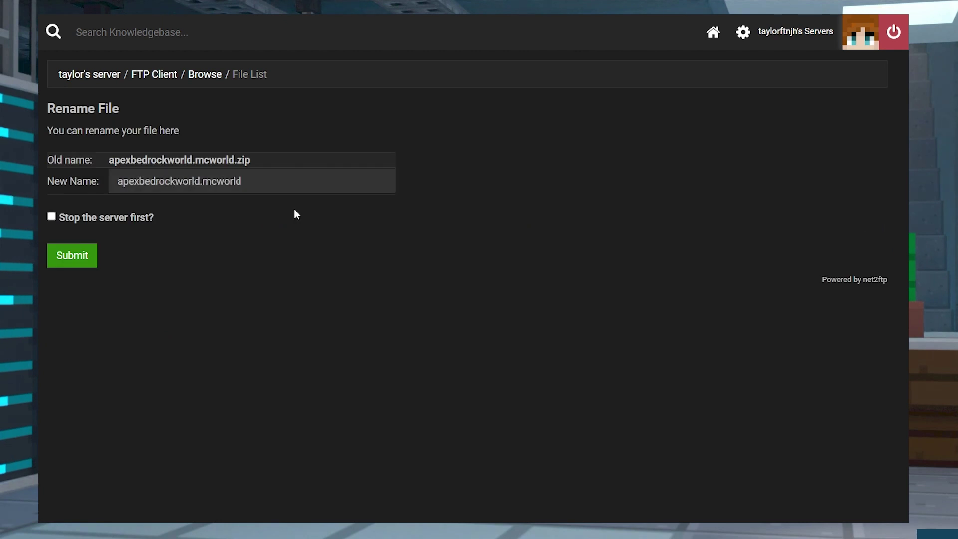
key("Return")
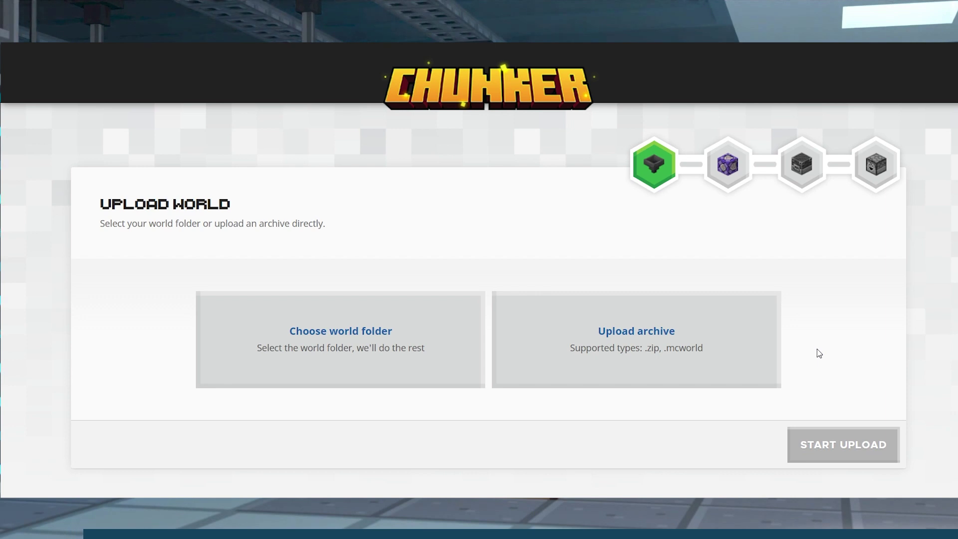
Upload the ApexWorld archive to Chunker and let it detect the version
left_click(661, 361)
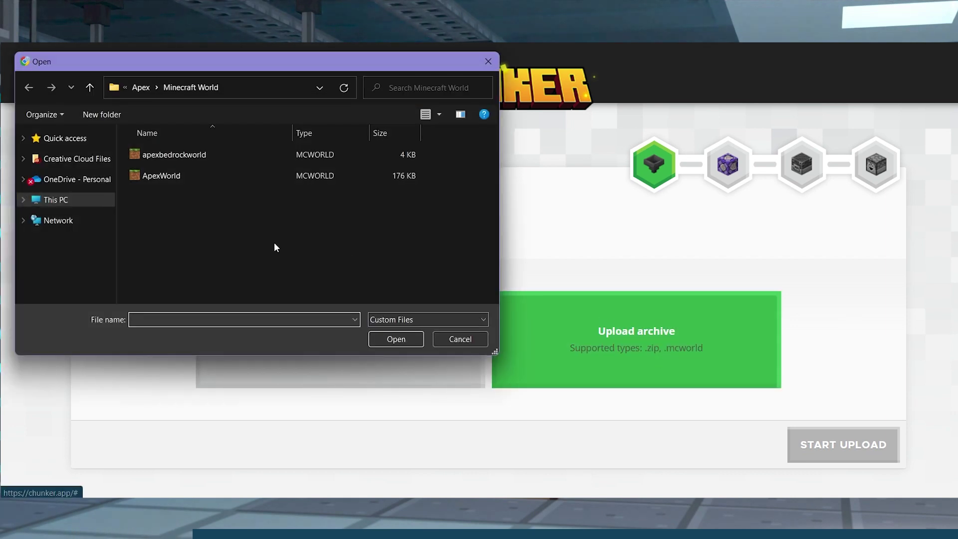
left_click(180, 181)
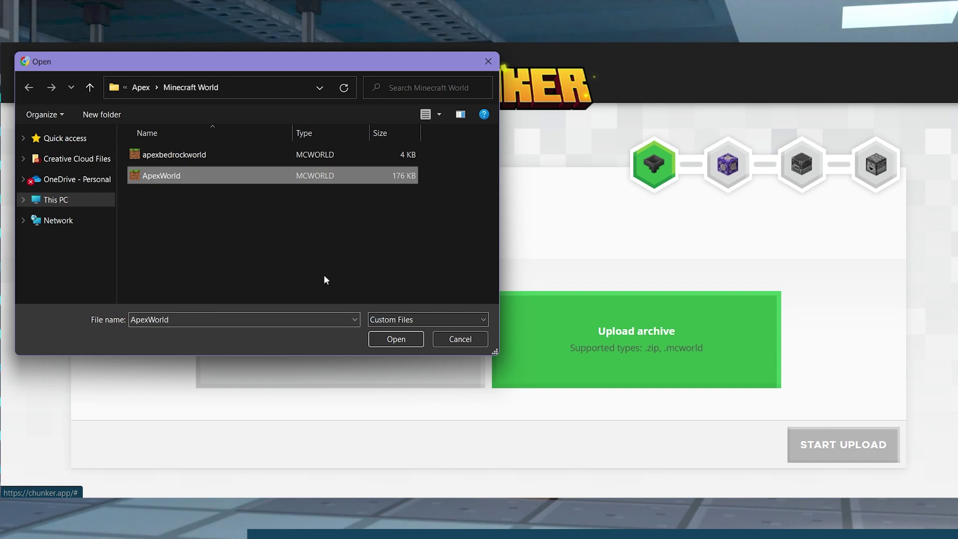
left_click(397, 341)
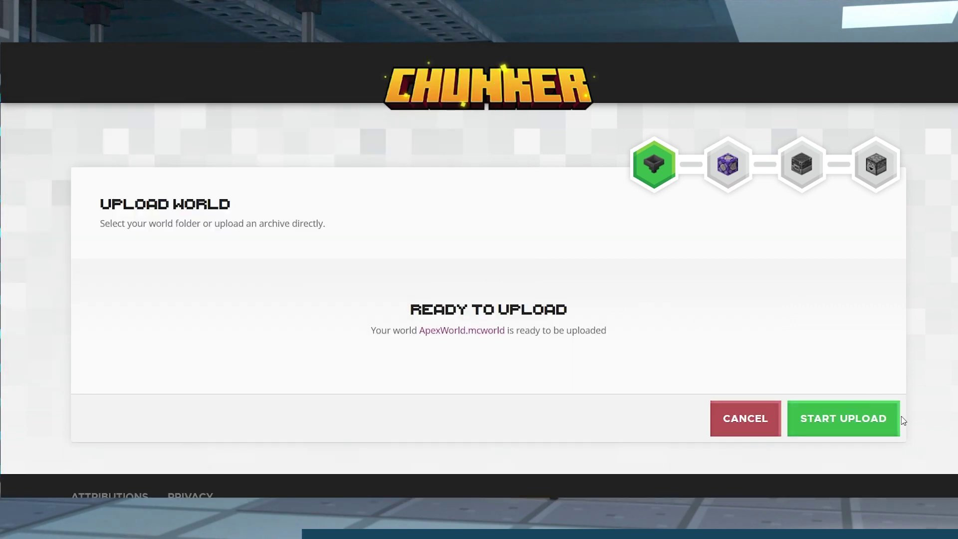
left_click(880, 430)
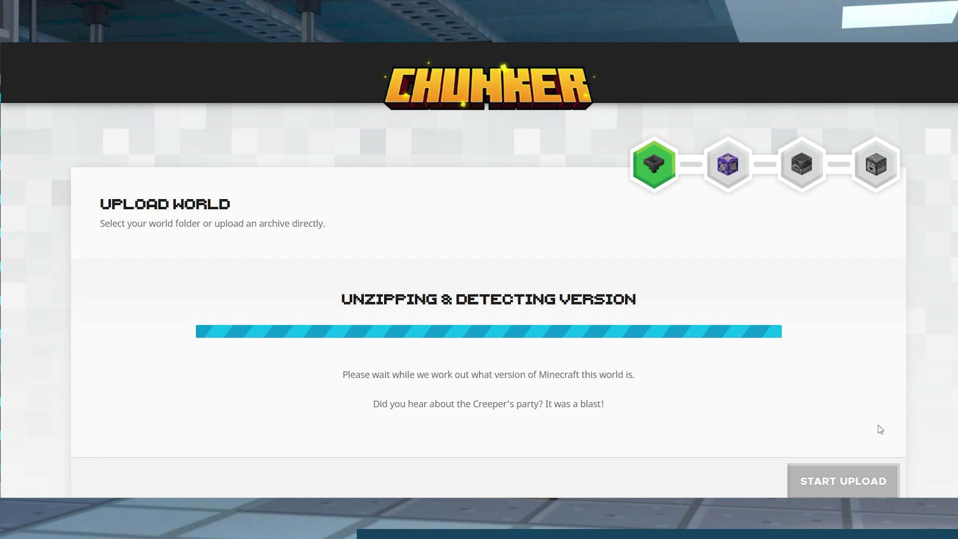
Convert the world to Java Edition 1.18.2 and download the result
scroll(881, 429, "down", 15)
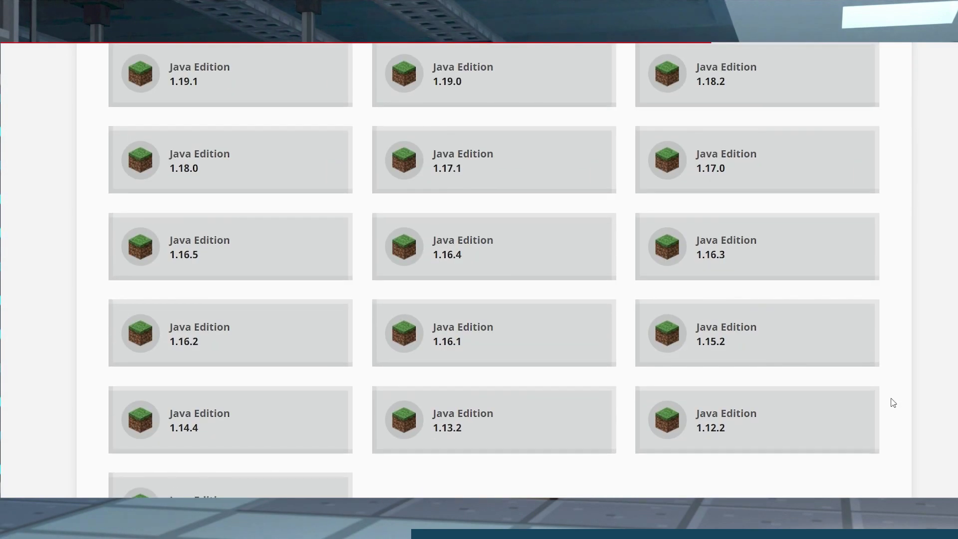
scroll(785, 136, "up", 1)
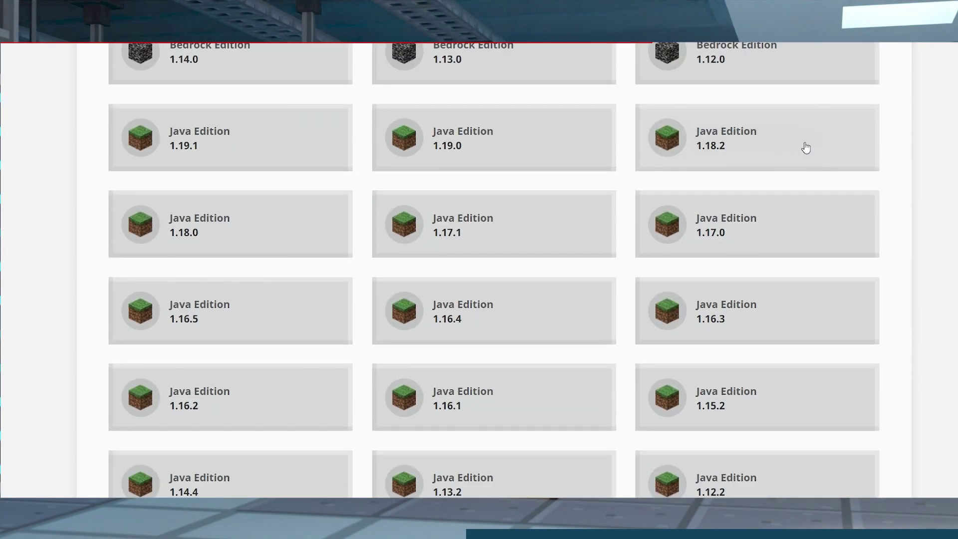
left_click(806, 144)
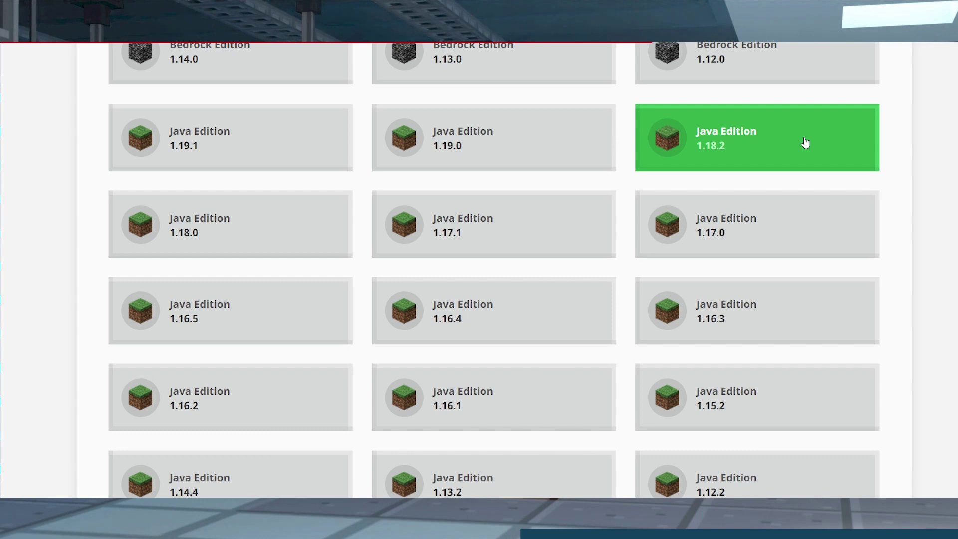
scroll(865, 259, "down", 4)
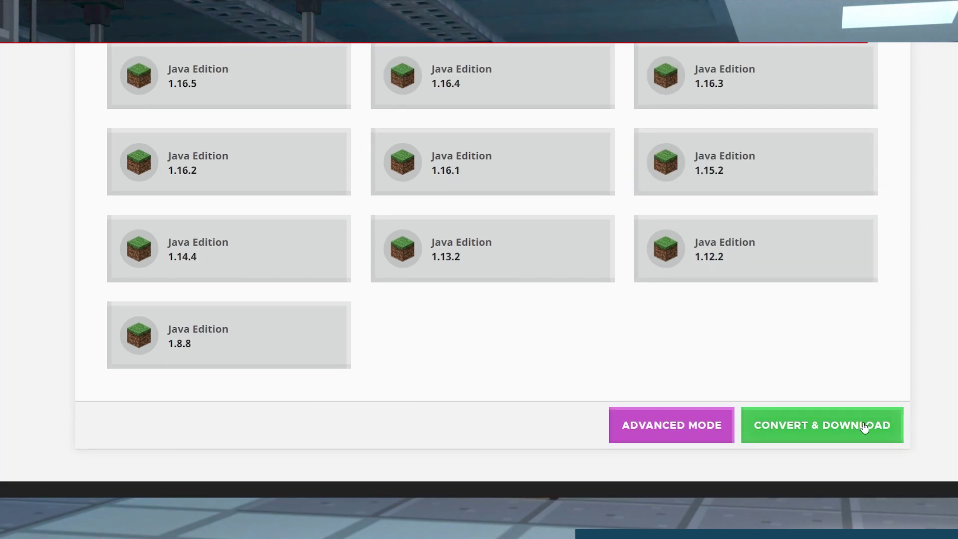
left_click(882, 426)
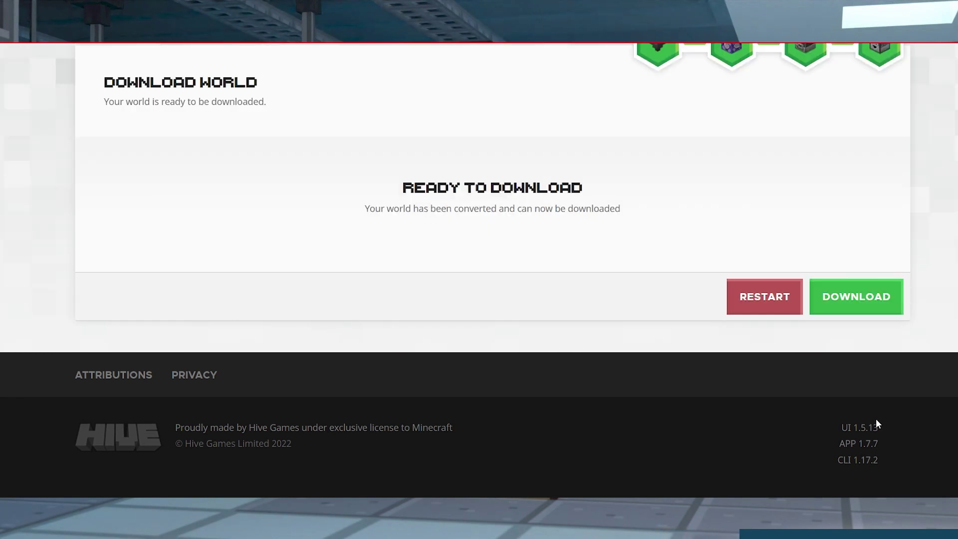
left_click(853, 302)
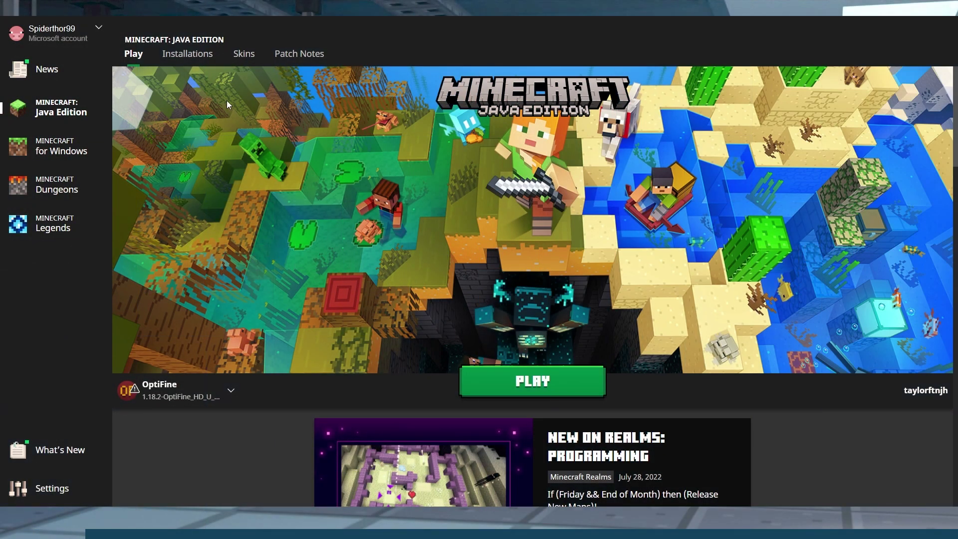
List the Java installations and open the forge installation's game folder
left_click(196, 56)
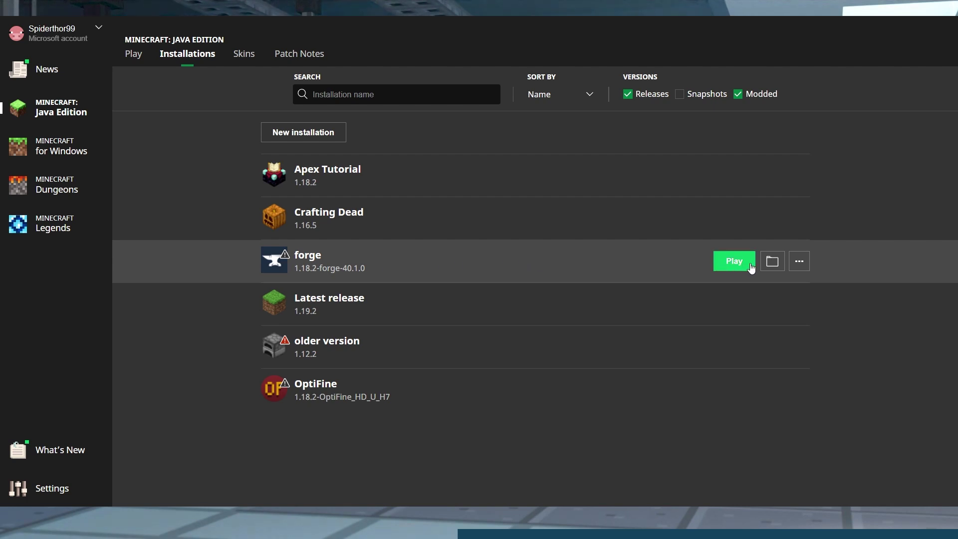
left_click(772, 262)
Create a new folder named ApexWorld inside the saves folder
left_click(819, 365)
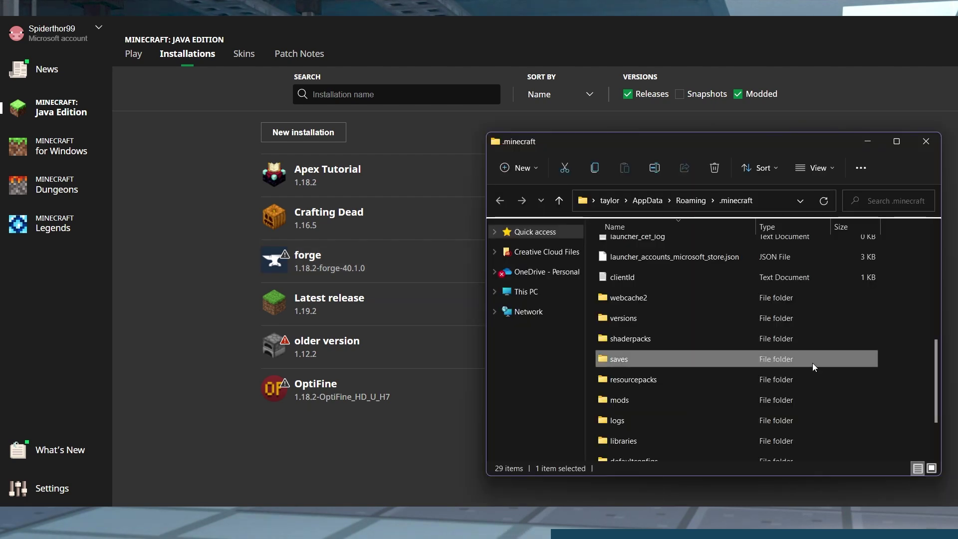
double_click(812, 363)
left_click(513, 172)
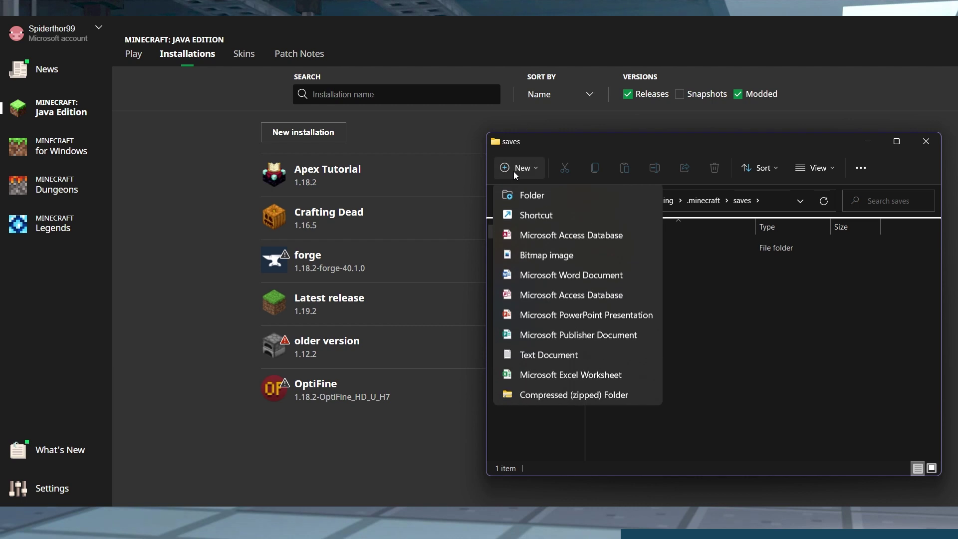
left_click(540, 199)
type("ApexWorld")
key("Return")
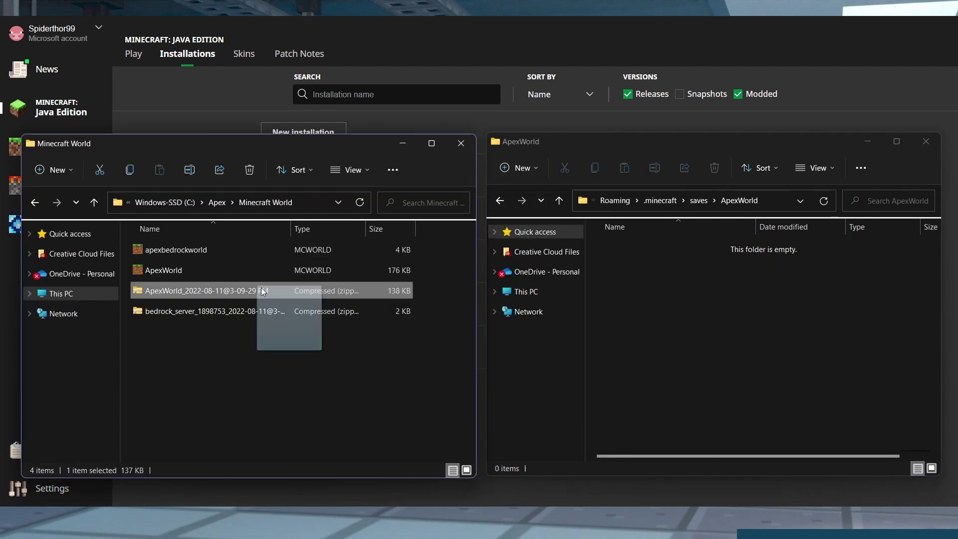
Move the converted world zip into ApexWorld and extract all its contents there
left_click_drag(272, 297, 702, 305)
right_click(651, 250)
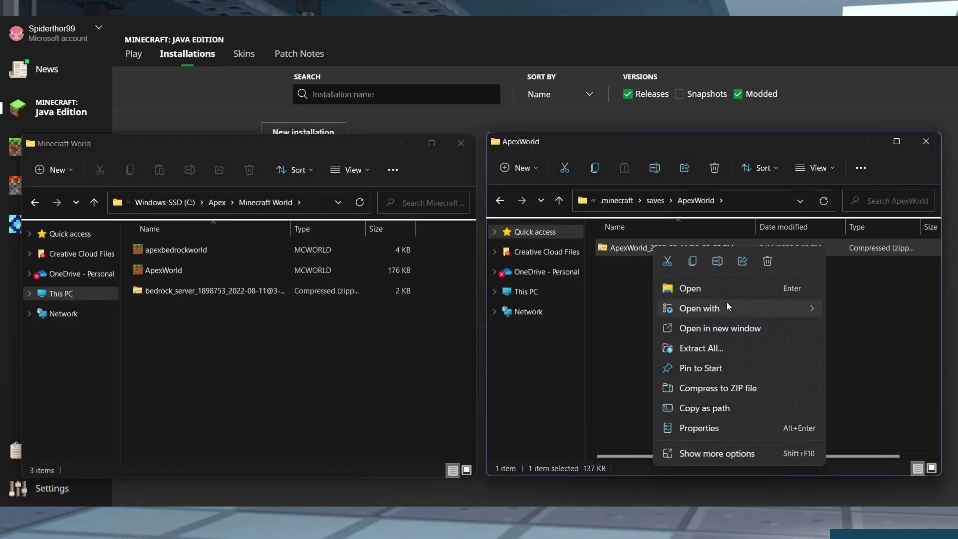
left_click(720, 349)
left_click(583, 389)
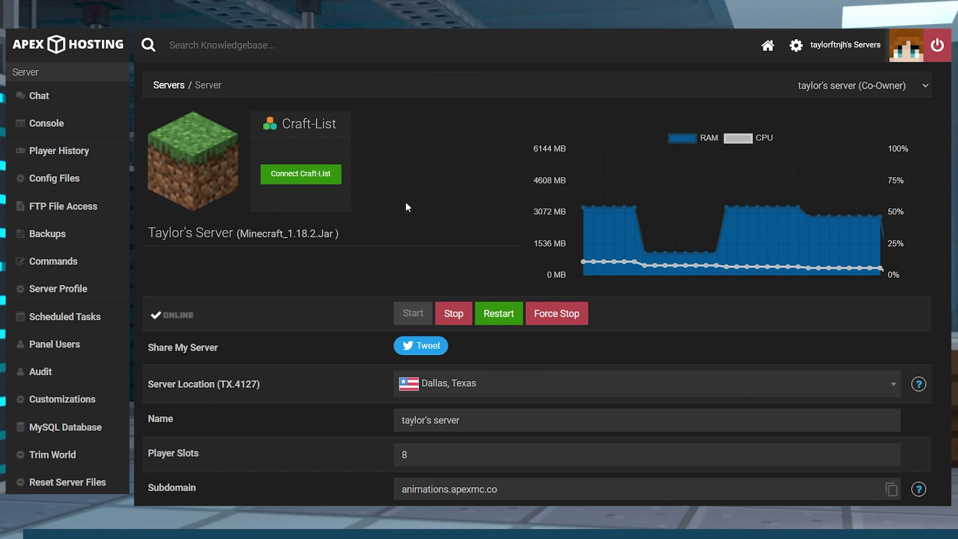
Stop the server and add a 'Bedrock World' folder in the FTP file manager
left_click(467, 312)
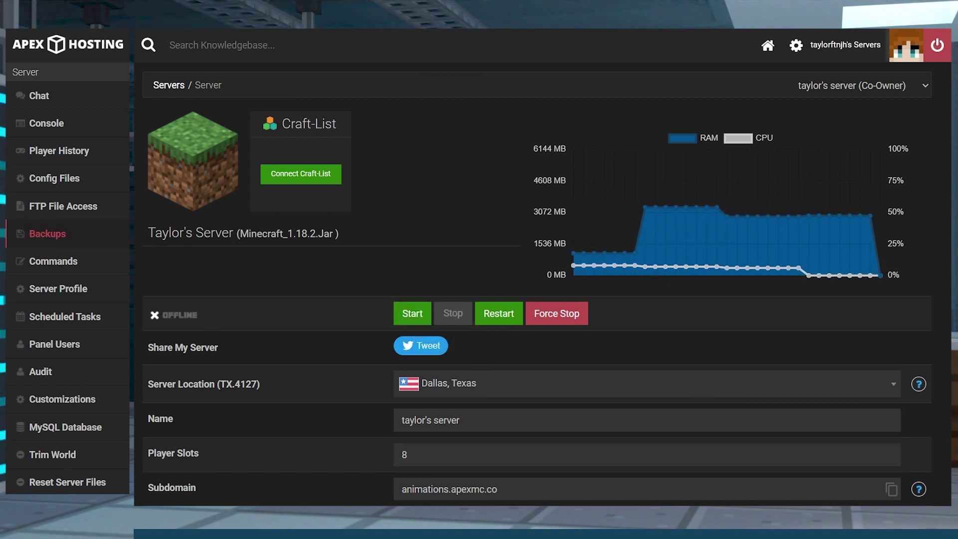
left_click(107, 212)
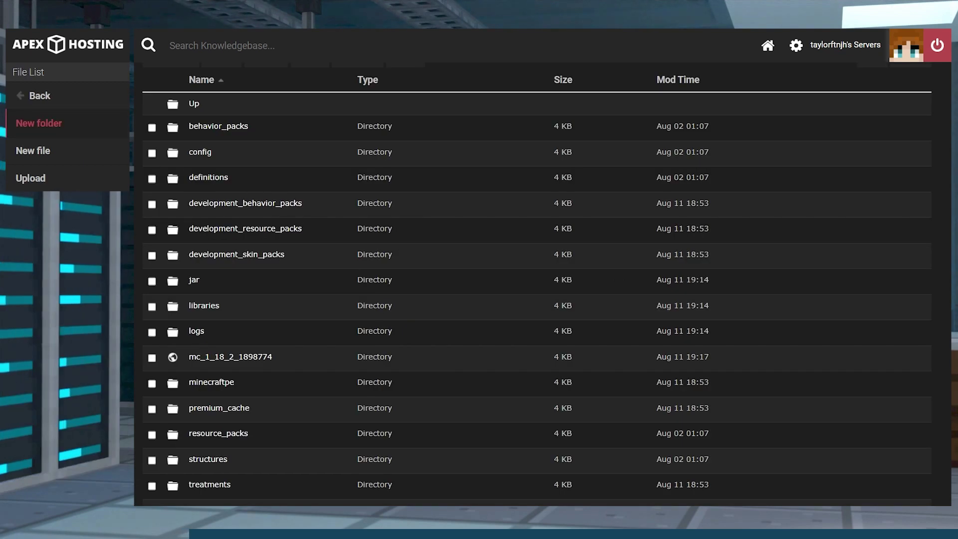
left_click(58, 123)
type("Bedrock World")
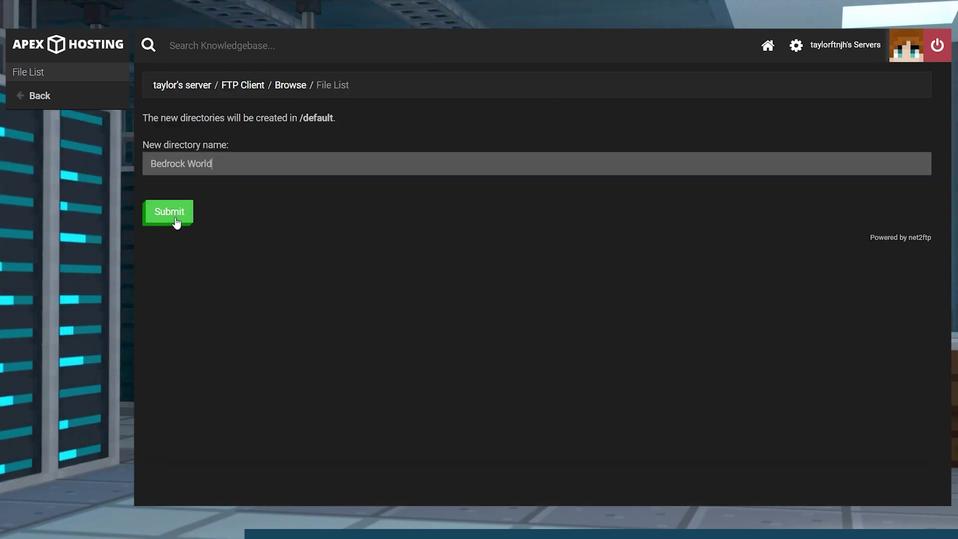
left_click(165, 214)
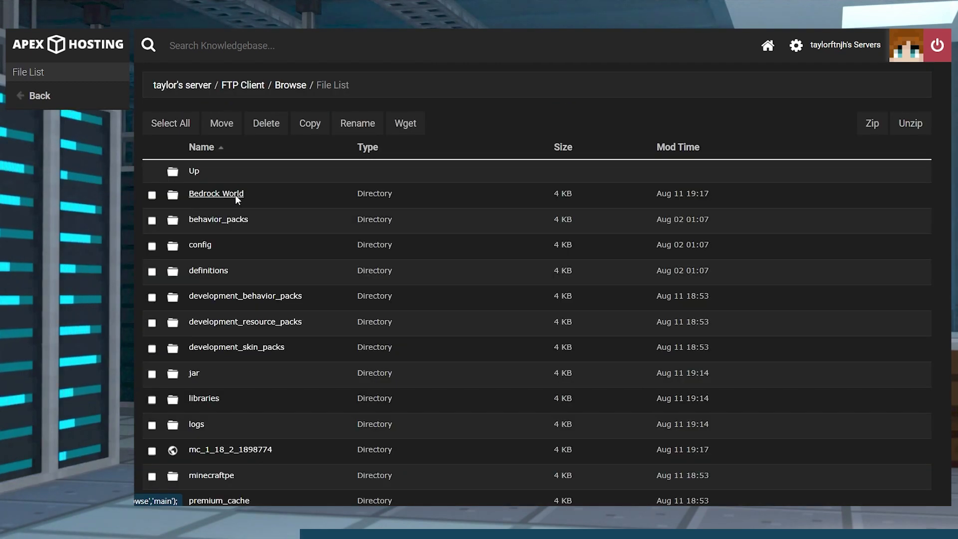
Upload the bedrock_server backup zip into Bedrock World and unzip it there
left_click(237, 198)
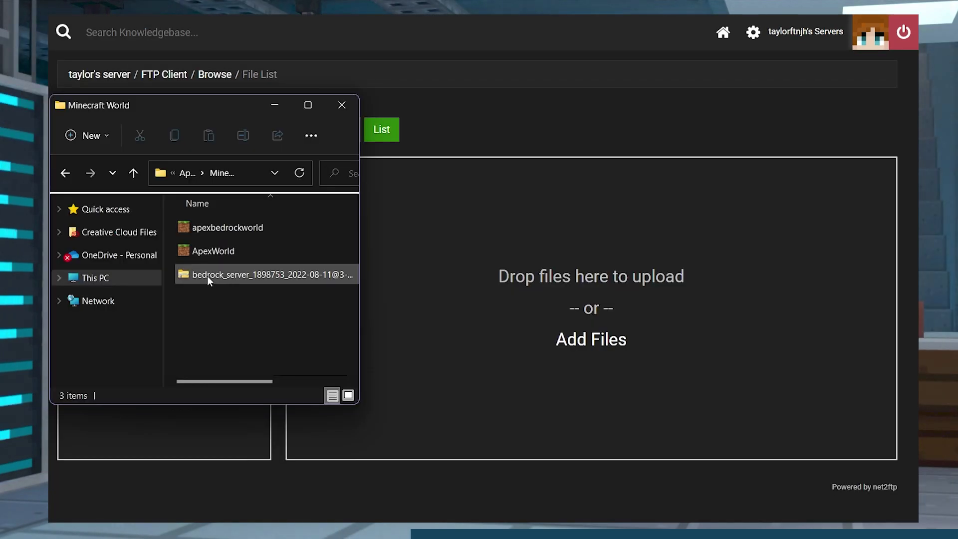
mouse_move(208, 276)
left_mouse_down()
mouse_move(532, 276)
mouse_move(504, 307)
left_mouse_up()
left_click_drag(182, 469, 65, 466)
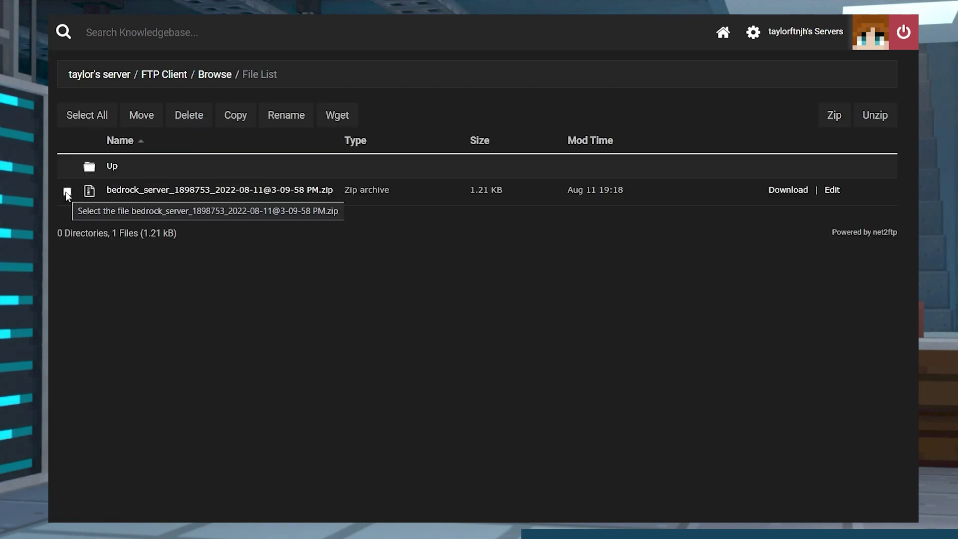
left_click(67, 192)
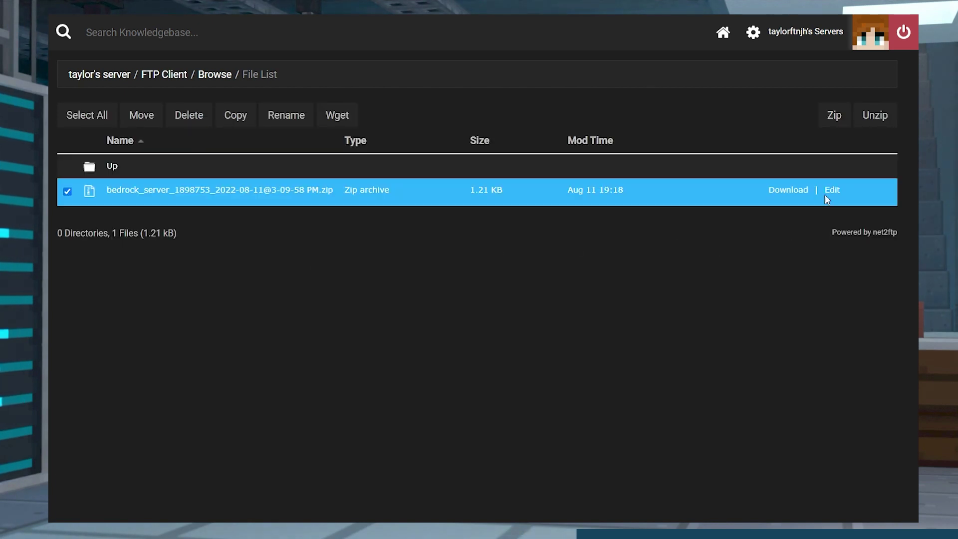
left_click(876, 116)
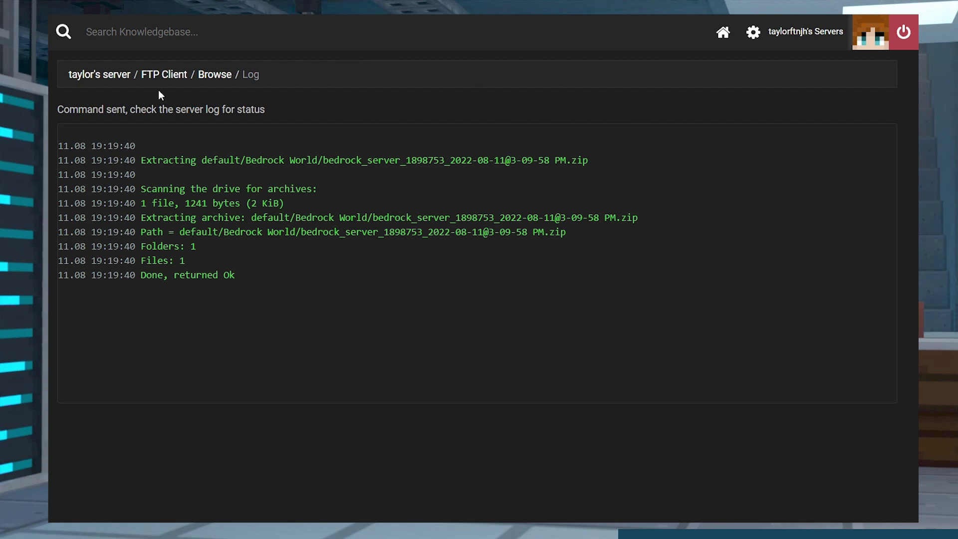
Change the server's world to 'BedrockWorld' from the overview page's World section
left_click(100, 80)
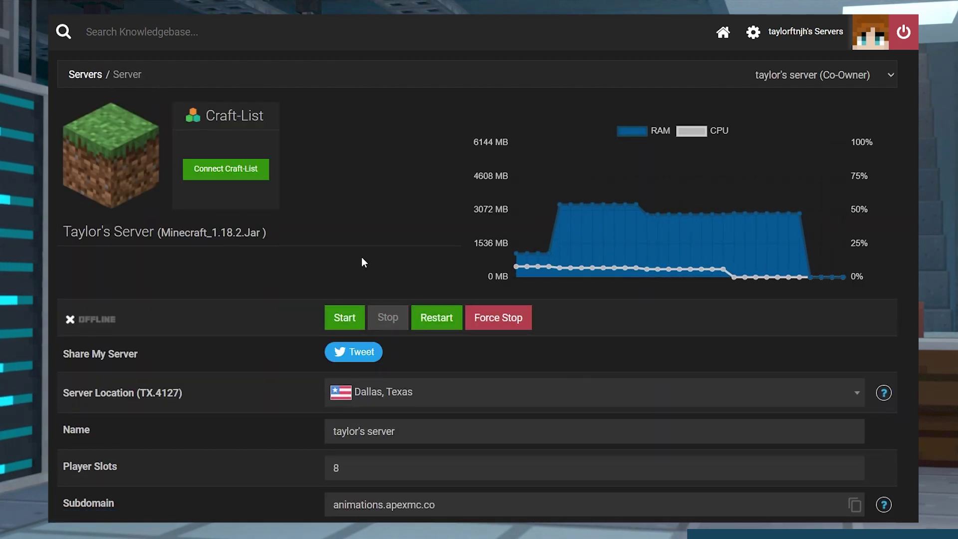
scroll(322, 259, "down", 5)
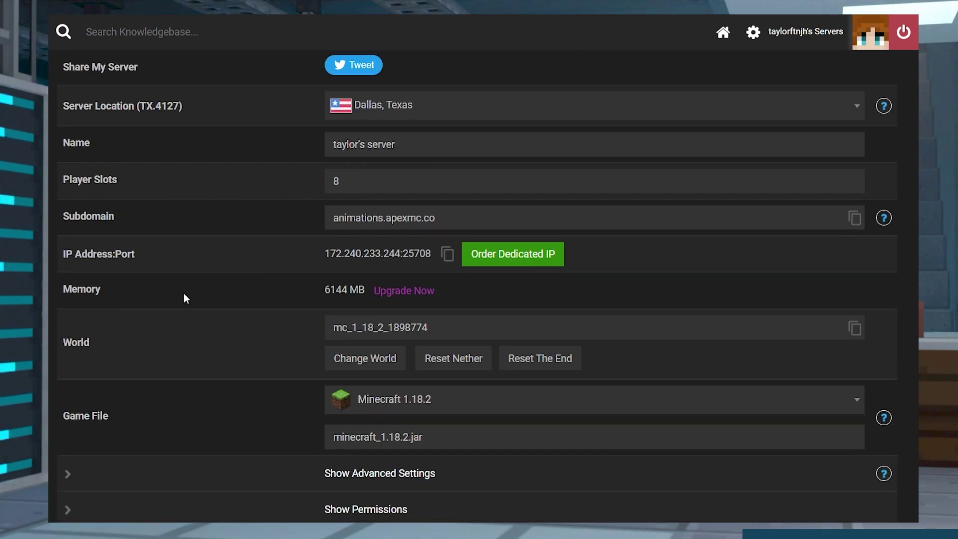
left_click(359, 364)
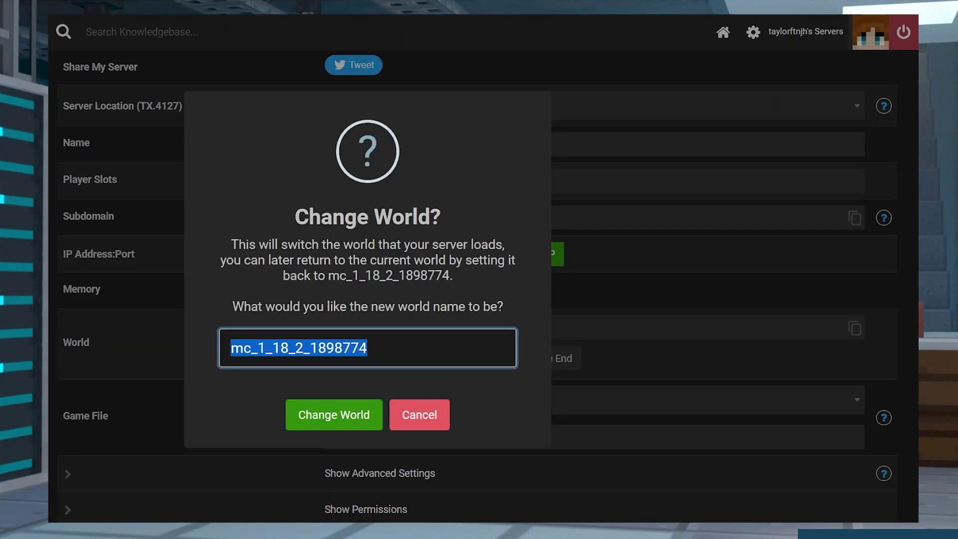
type("BedrockWo")
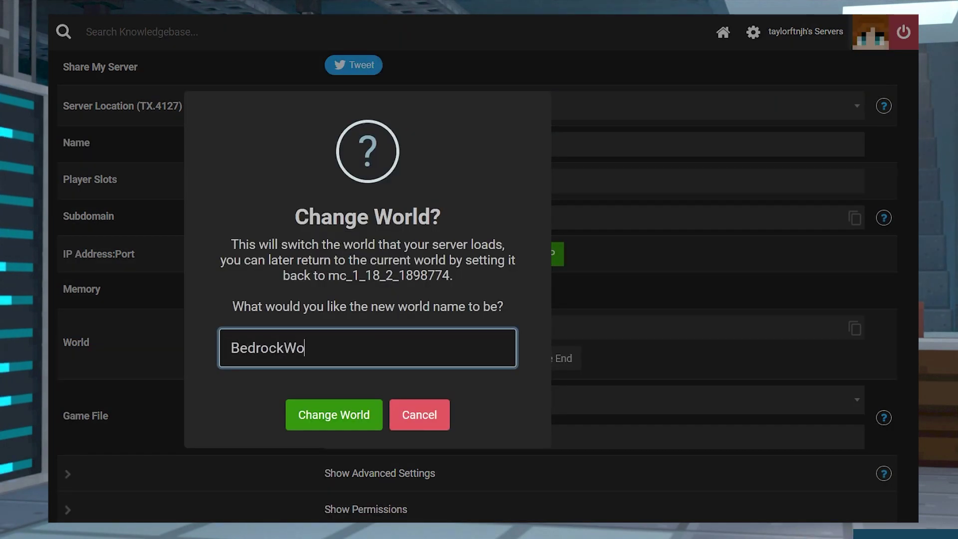
type("rld")
left_click(338, 421)
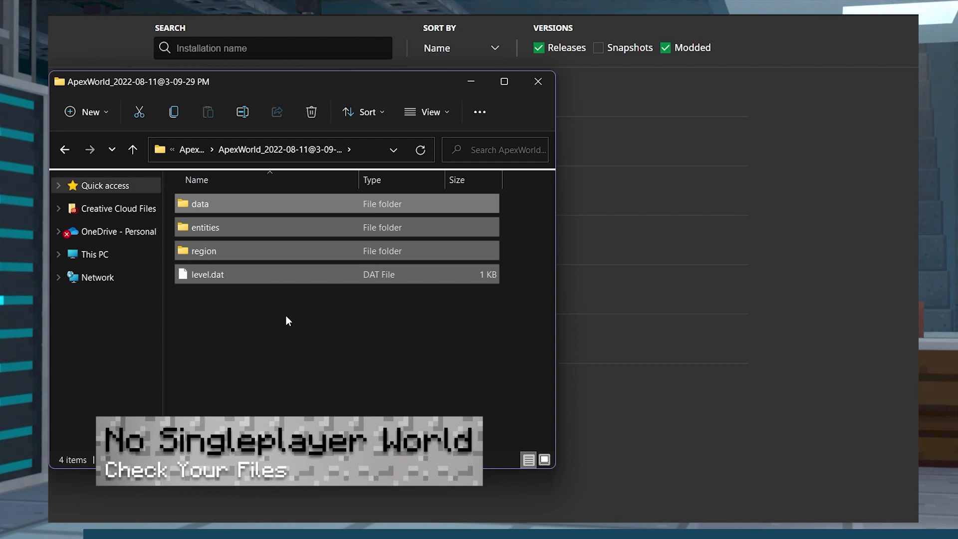
left_click(65, 150)
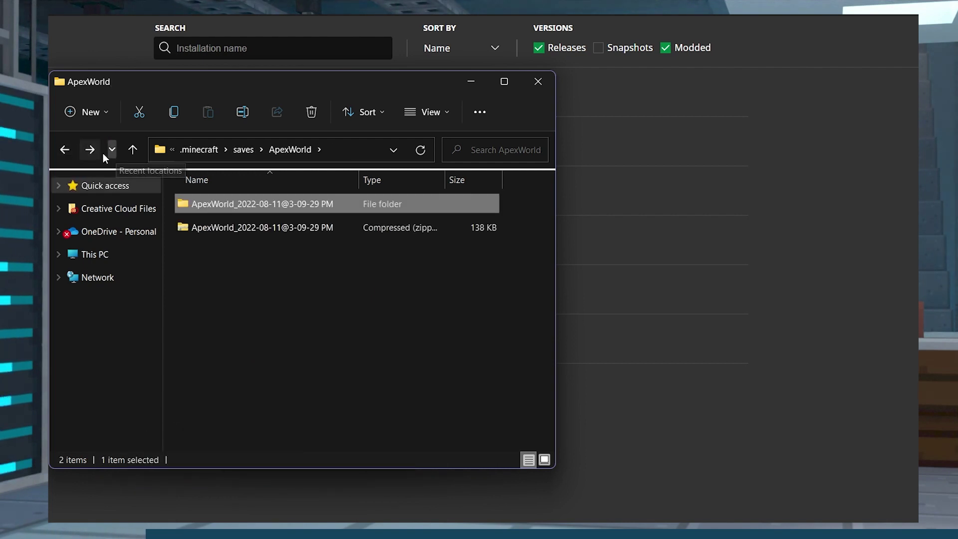
left_click(90, 150)
left_click_drag(312, 324, 242, 205)
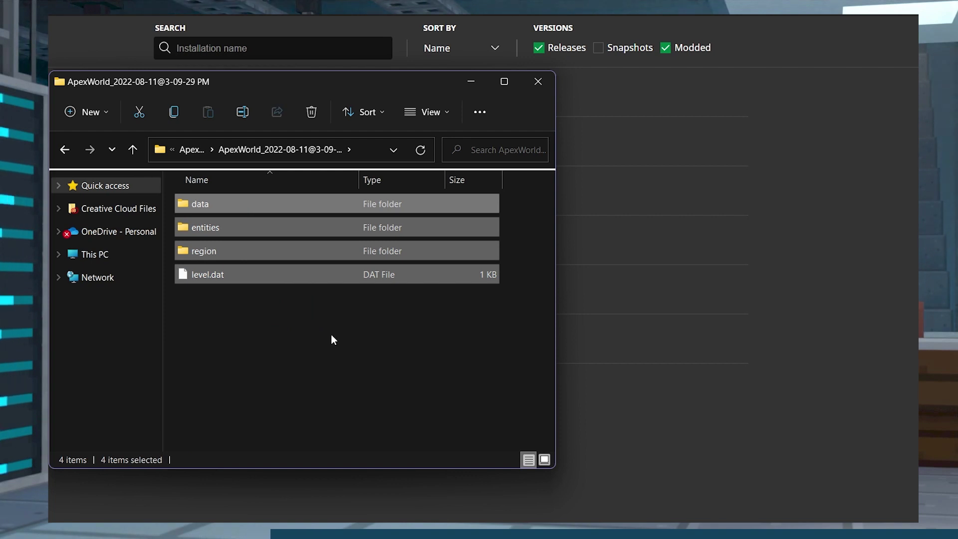
left_click(331, 337)
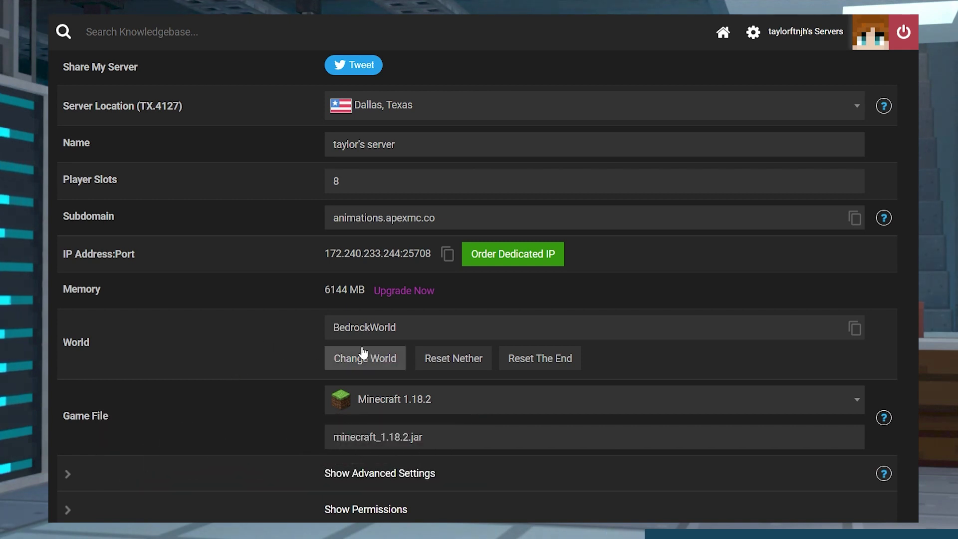
left_click_drag(489, 331, 306, 330)
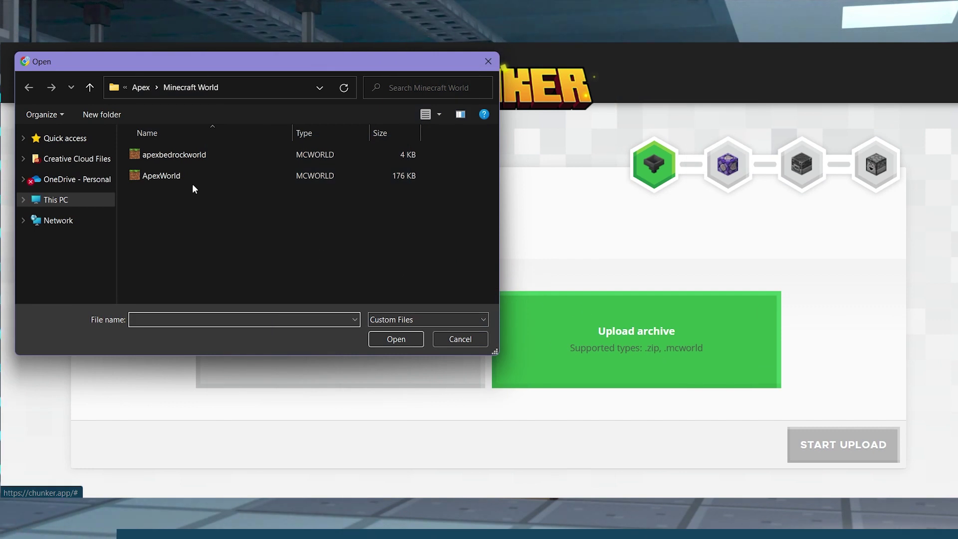
Pick the ApexWorld file for upload, then show the launcher's installations list
left_click(180, 179)
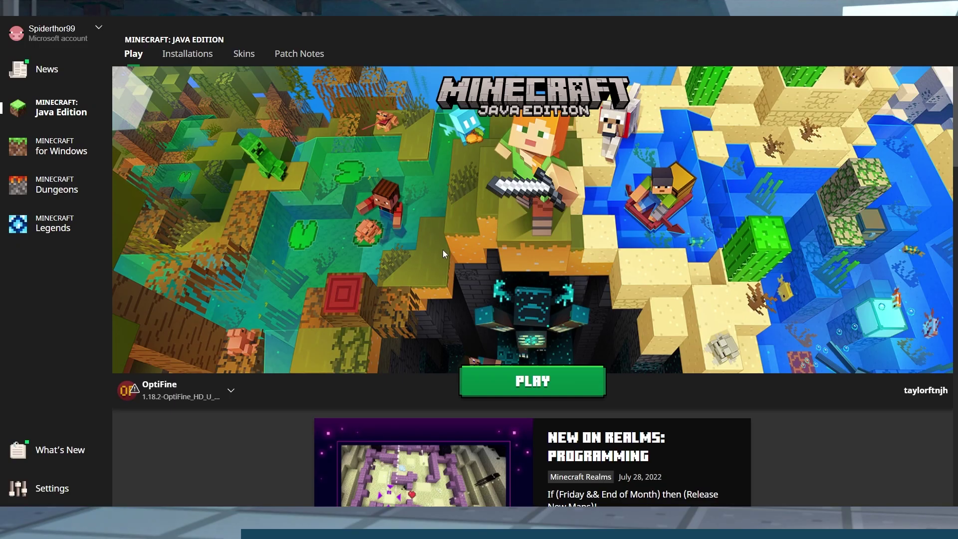
left_click(197, 61)
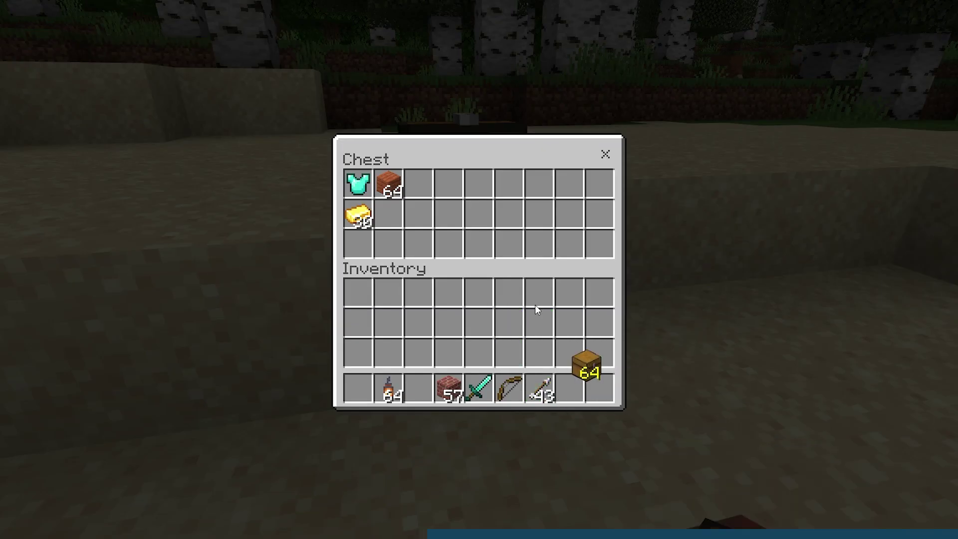
Shift-click the chests, arrows, bow, diamond sword and bricks from the hotbar into the open chest
left_click(539, 390, "shift")
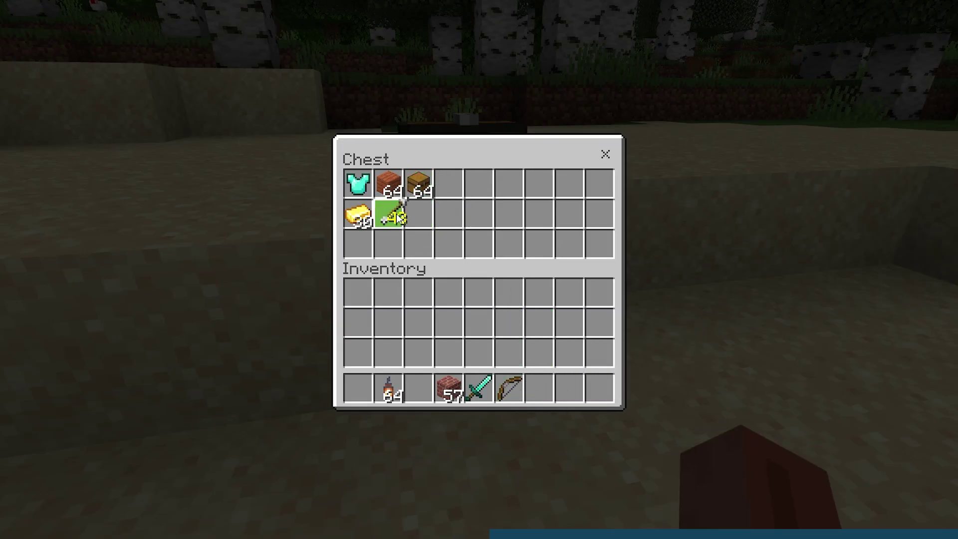
left_click(509, 389, "shift")
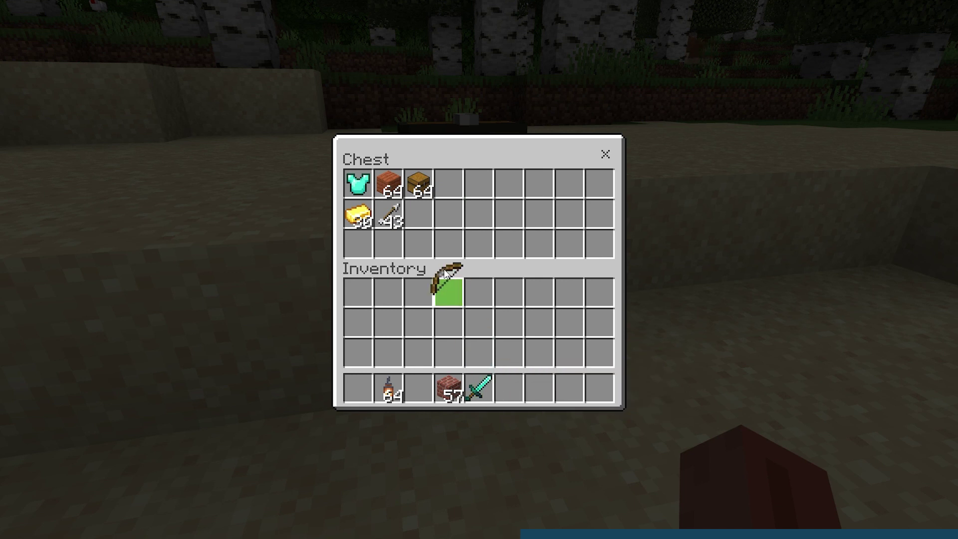
left_click(487, 390, "shift")
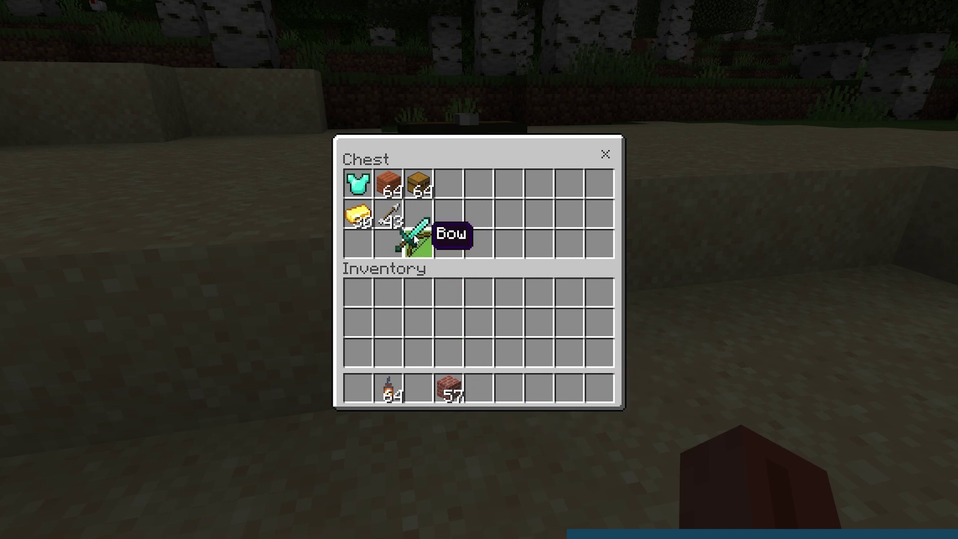
left_click(442, 378, "shift")
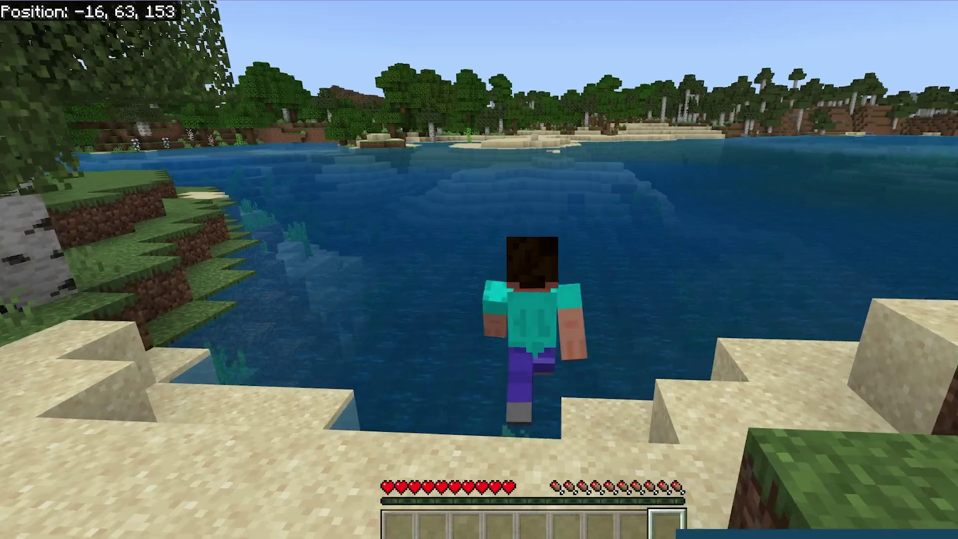